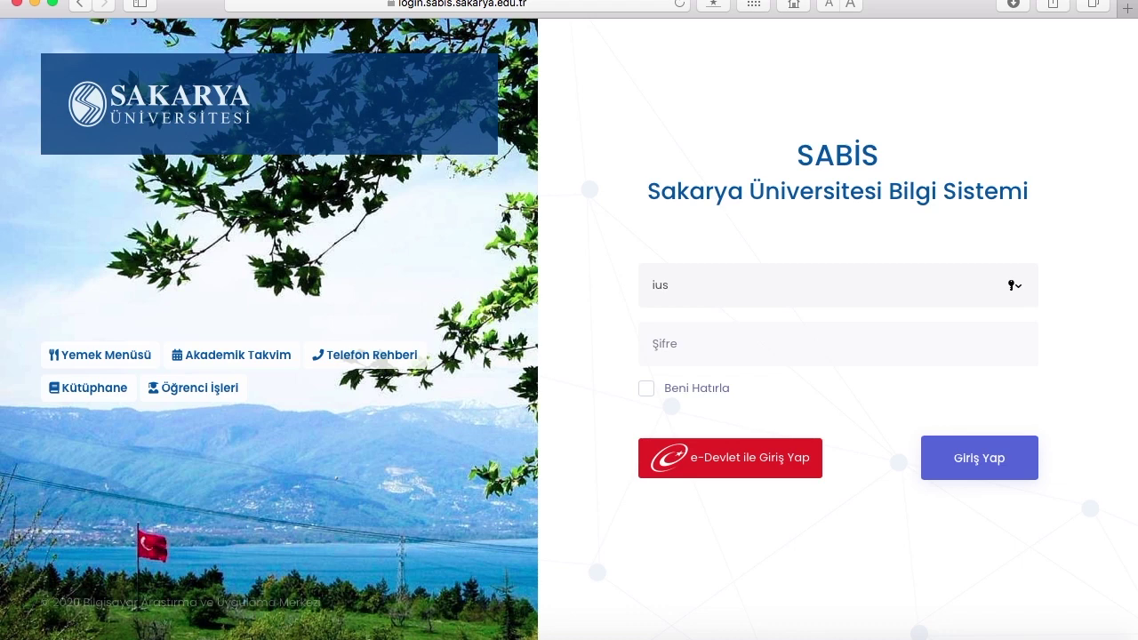
- Sign in to SABİS with the entered credentials and open the D4-İÇHAST-MIU pool in the question bank
click(979, 457)
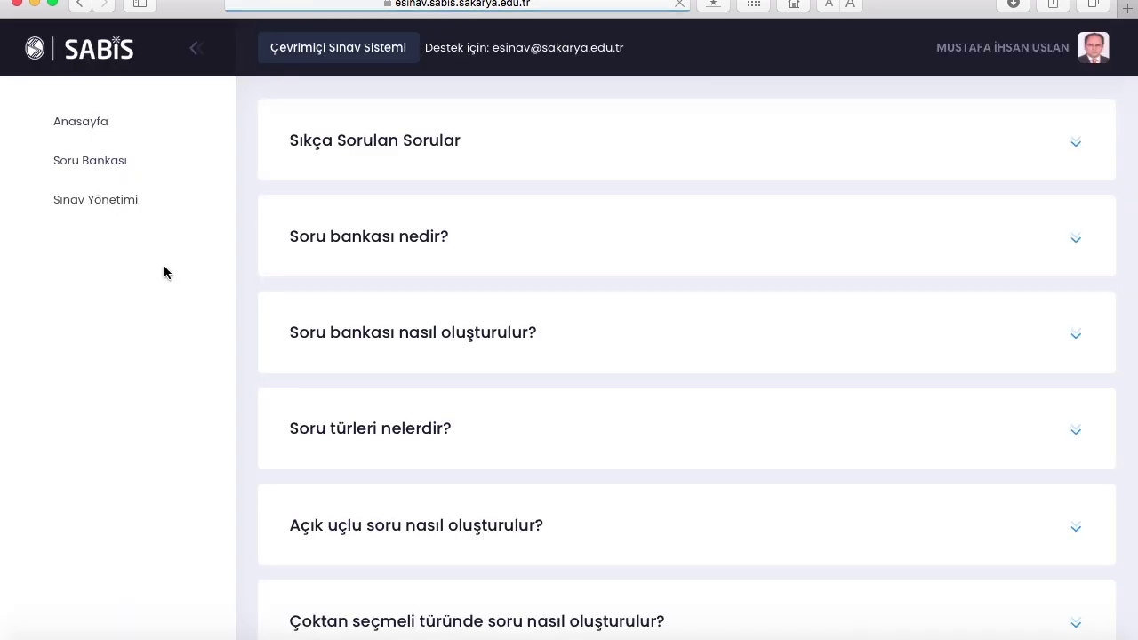
click(102, 165)
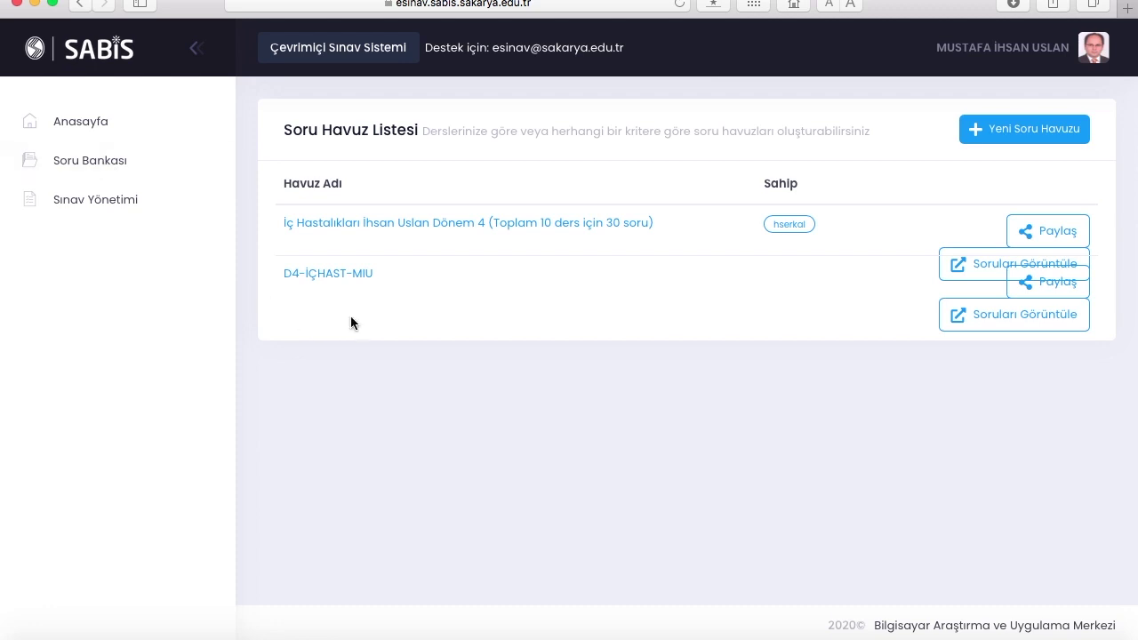
click(328, 279)
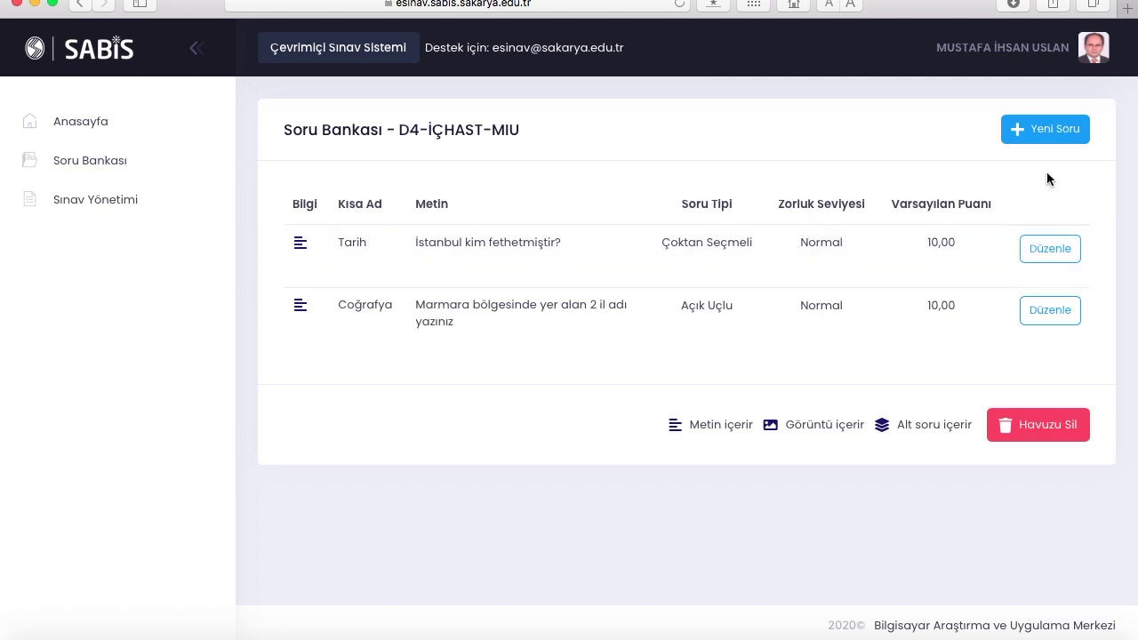
- Create a multiple-choice question with the short name Tarih and the text "İstanbul kaç yılında fethedilmiştir"
click(1038, 133)
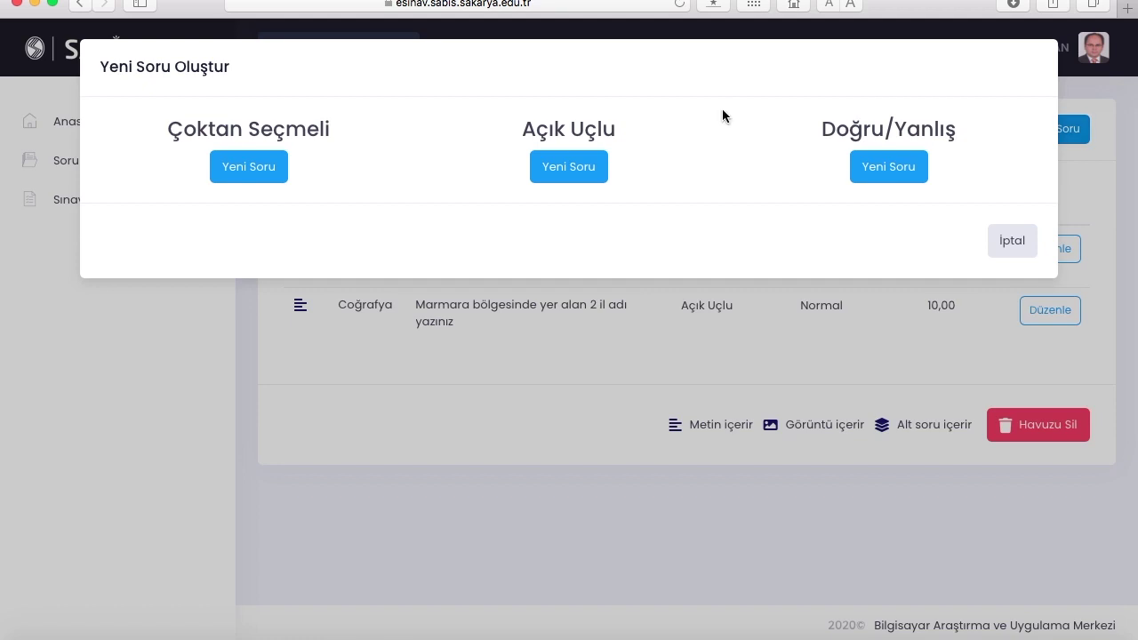
click(258, 169)
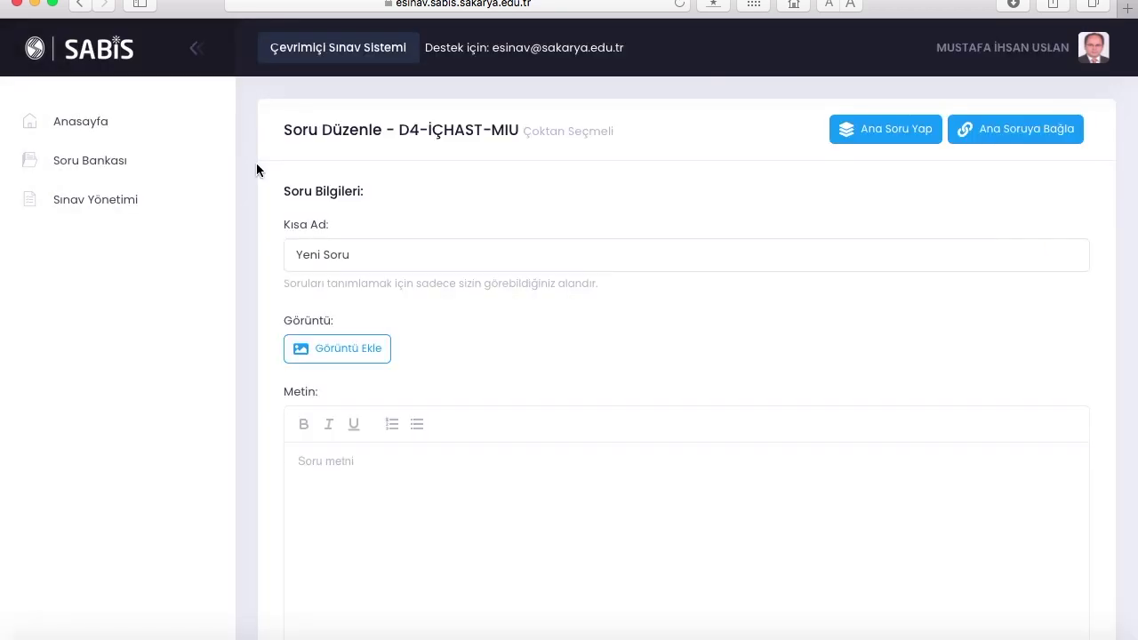
triple_click(311, 253)
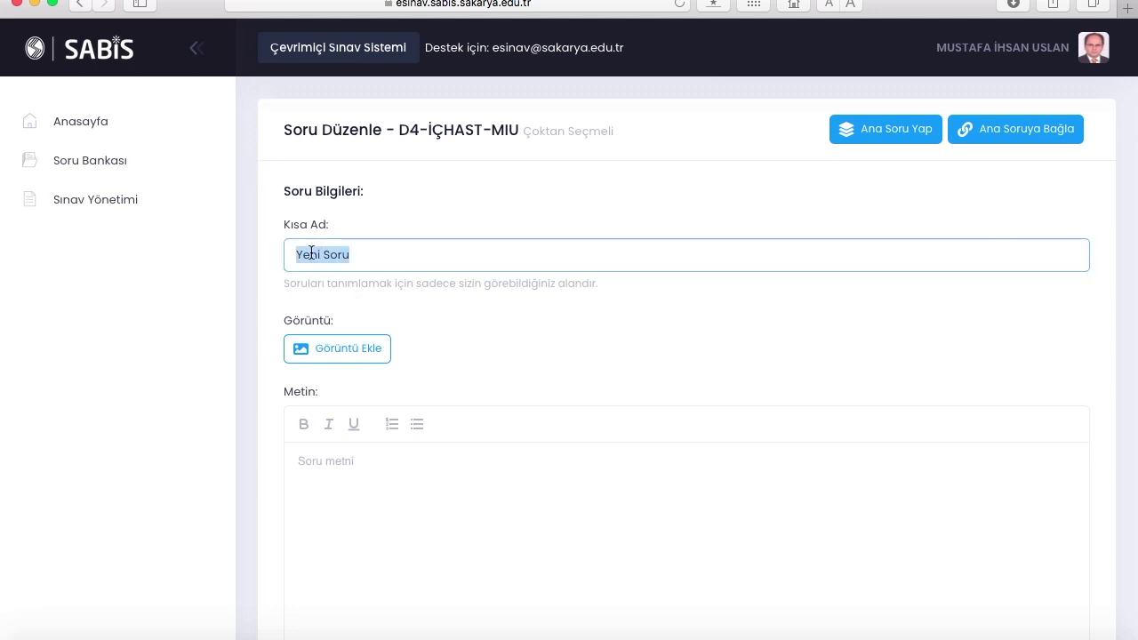
text(Tarih)
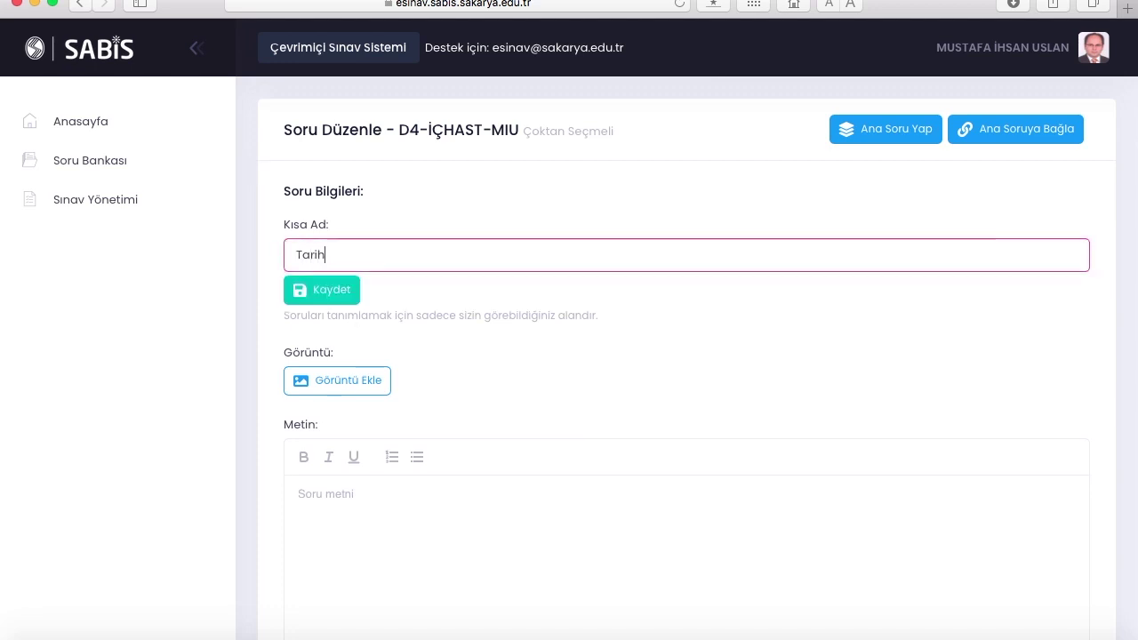
click(315, 293)
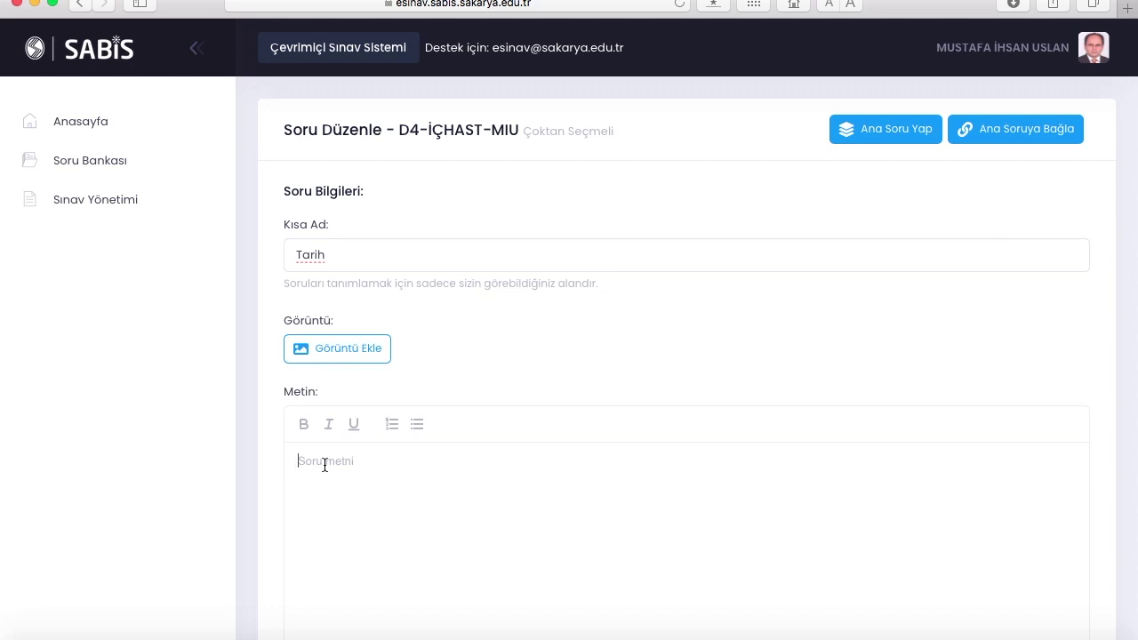
text(İstanbul kaç yılında fethedilmiştir)
- Add the answer options 1450, 1451, 1452 and 1453 to the multiple-choice question
scroll(427, 501, down, 5)
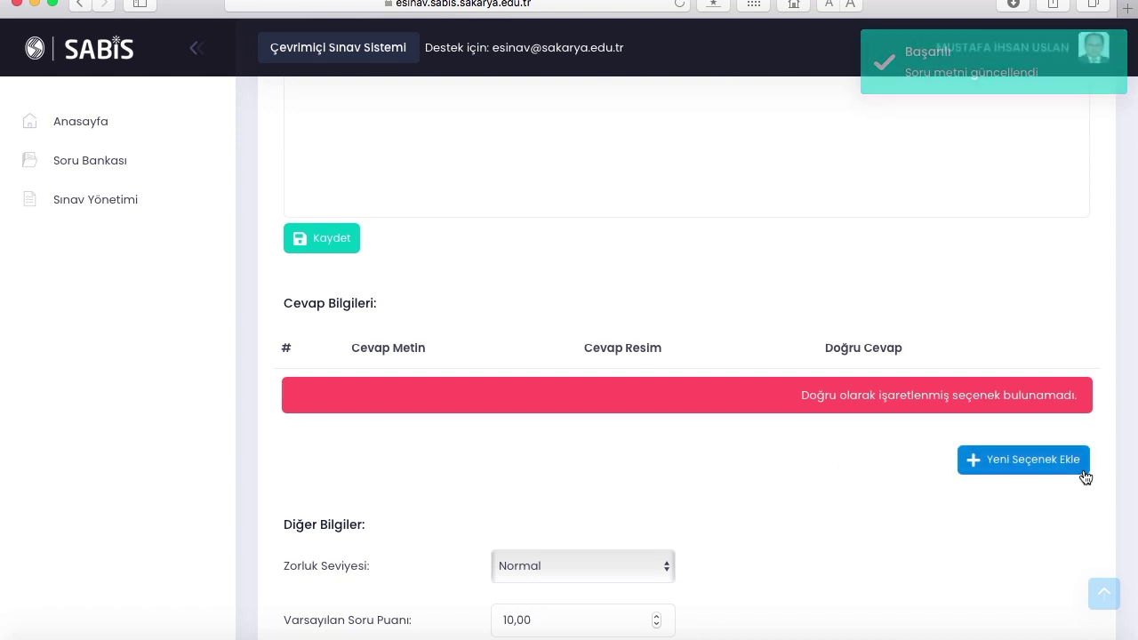
click(1036, 463)
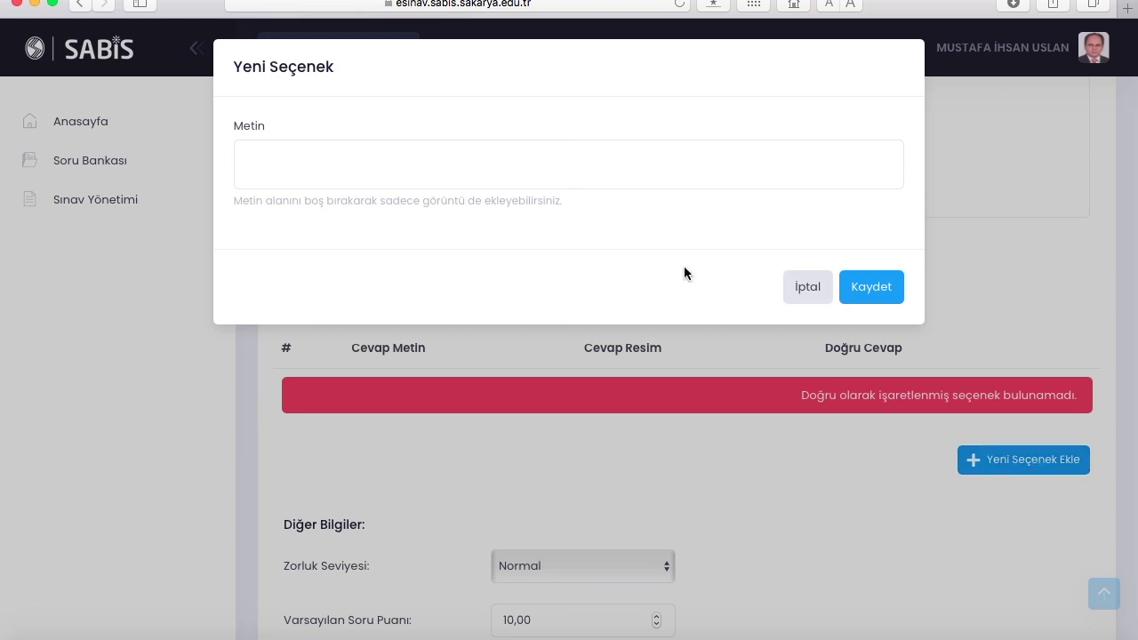
click(250, 175)
text(1450)
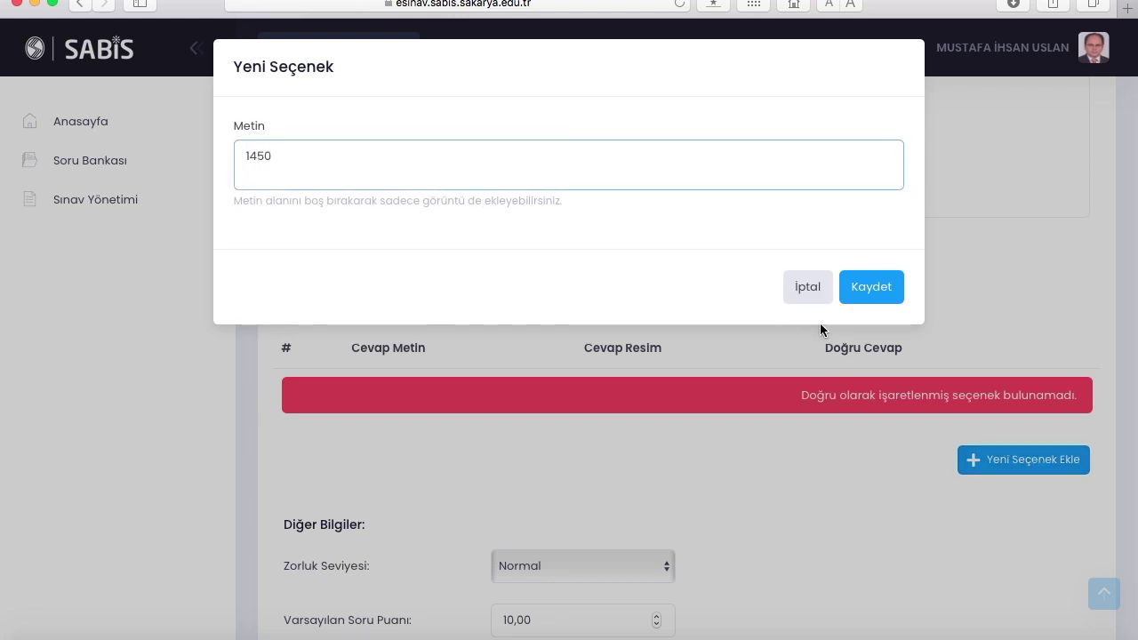
click(887, 277)
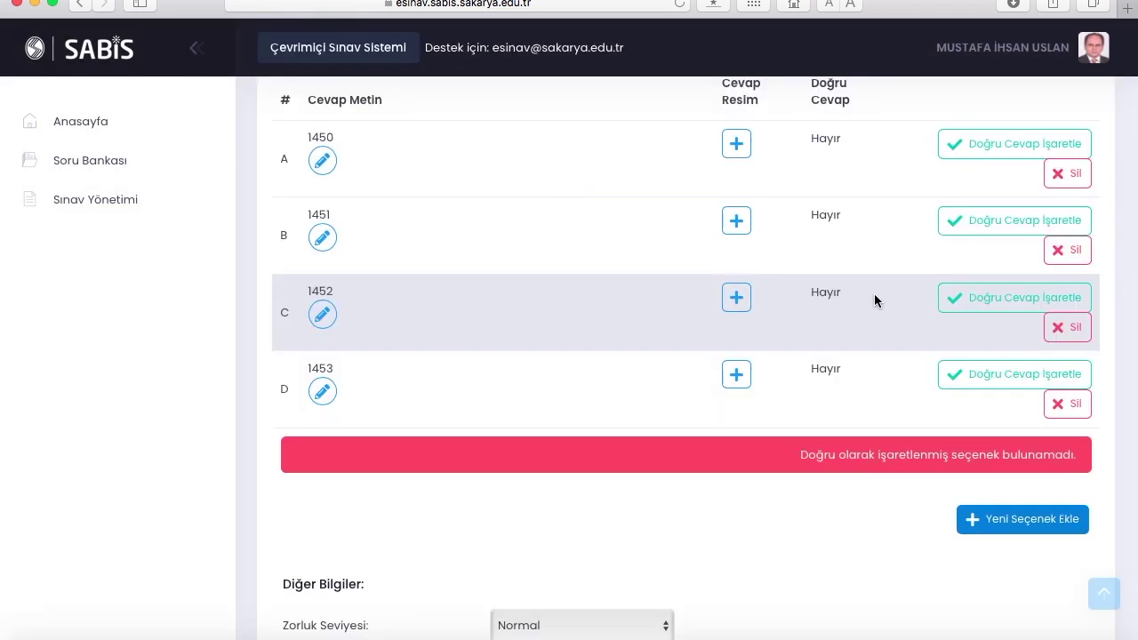
- Mark option D, 1453, as the correct answer and check it against the question text
scroll(873, 298, down, 1)
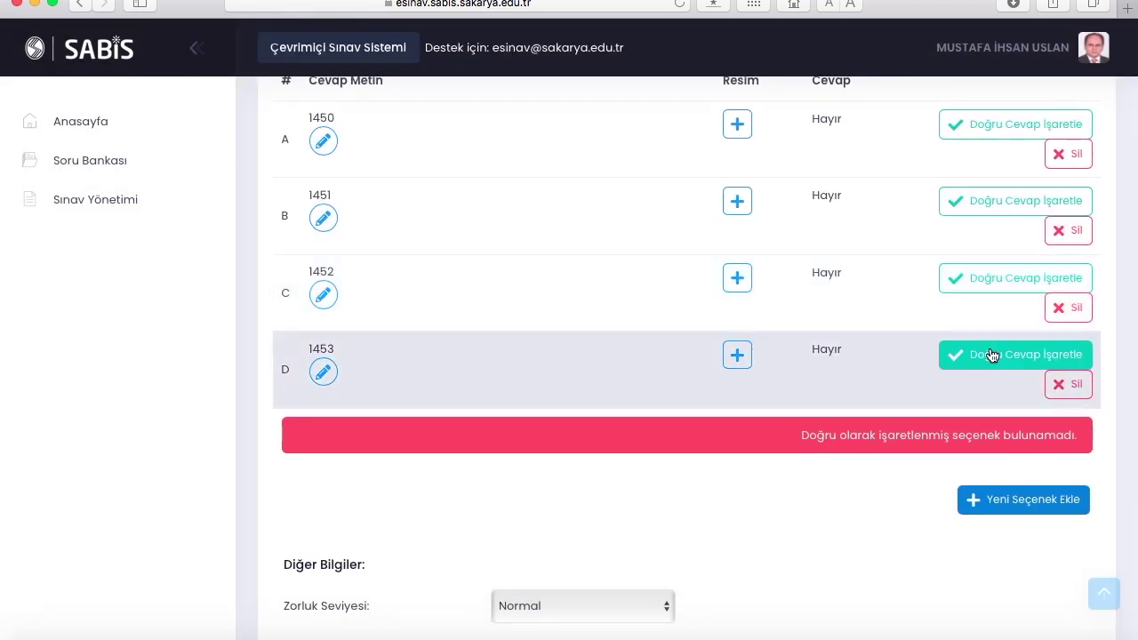
click(992, 355)
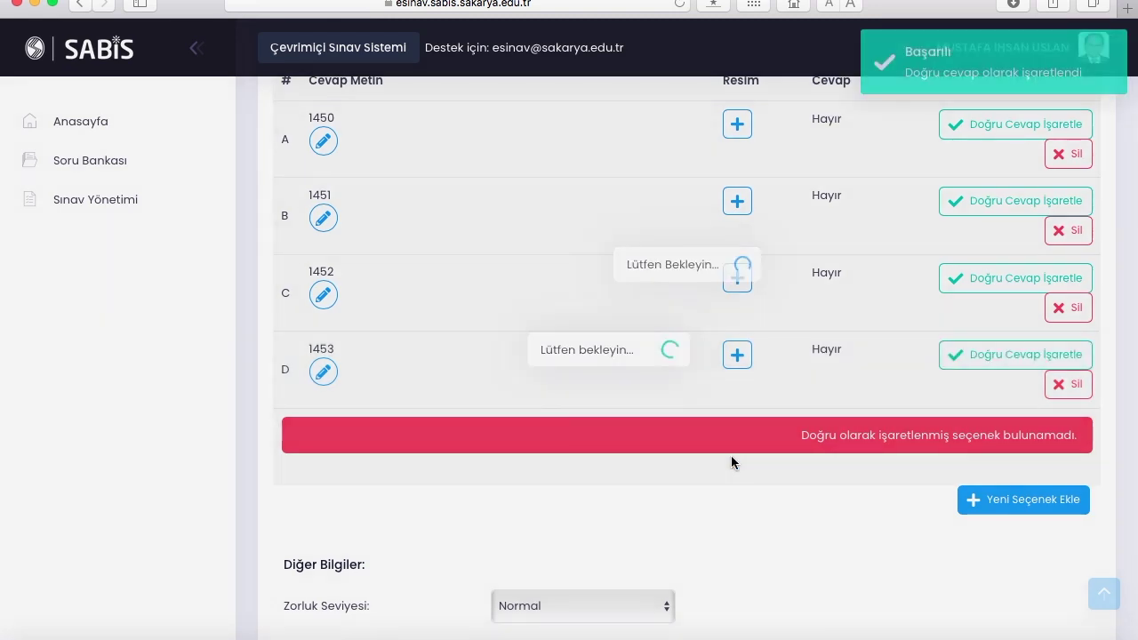
scroll(731, 458, up, 5)
scroll(731, 461, down, 5)
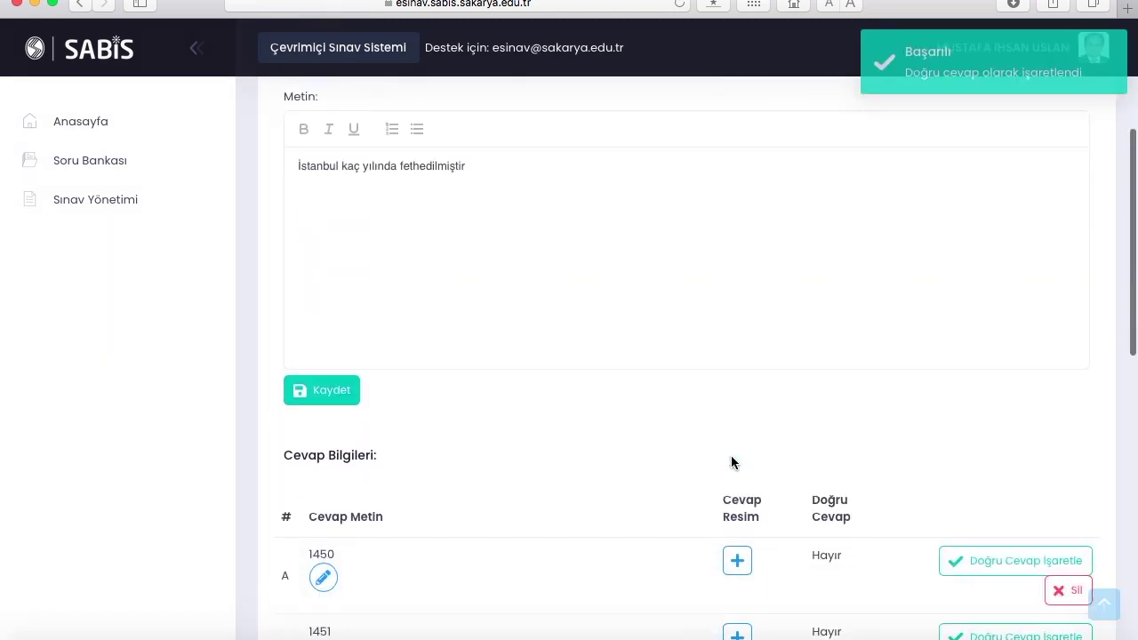
scroll(731, 460, down, 1)
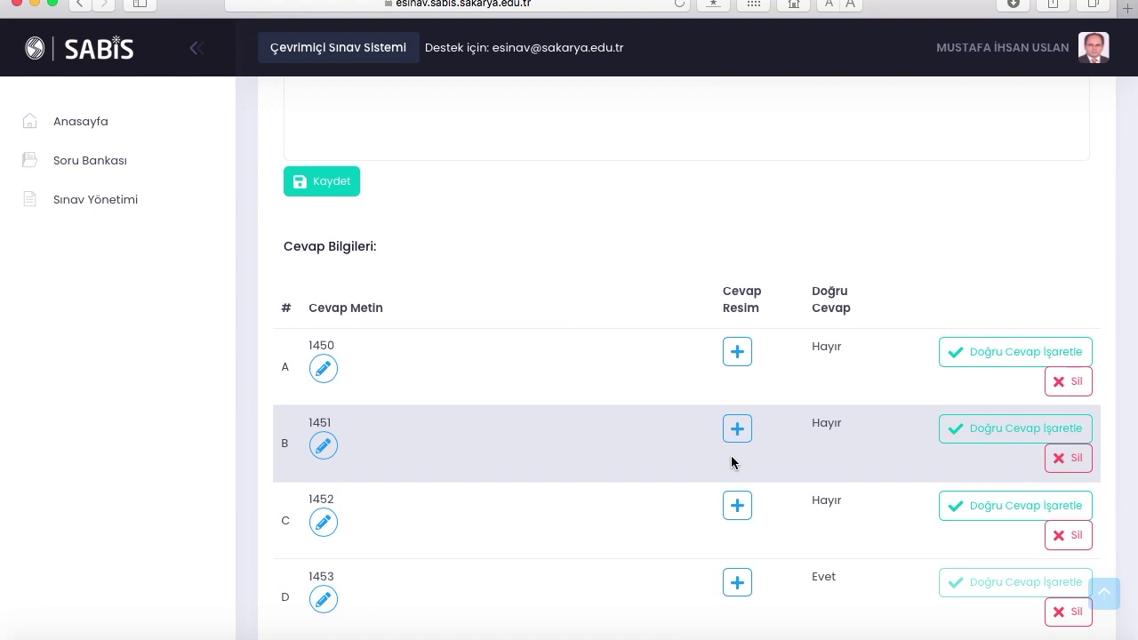
- Link the pool question "İstanbul kim fethetmiştir?" as an equivalent question and return to the pool's question list
scroll(731, 455, down, 2)
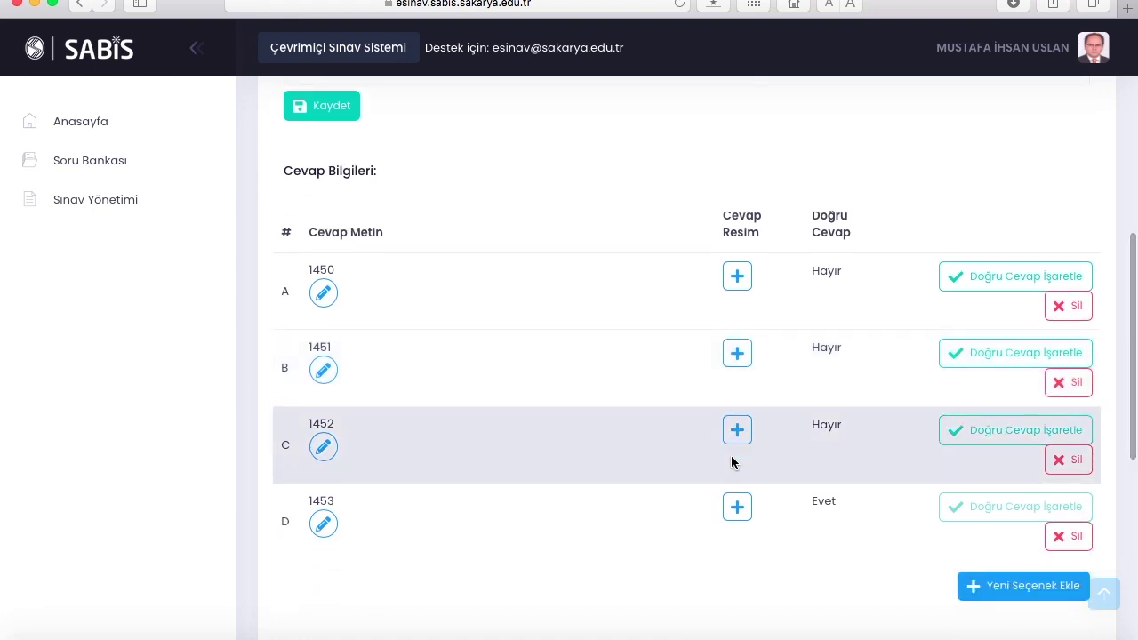
scroll(730, 455, down, 2)
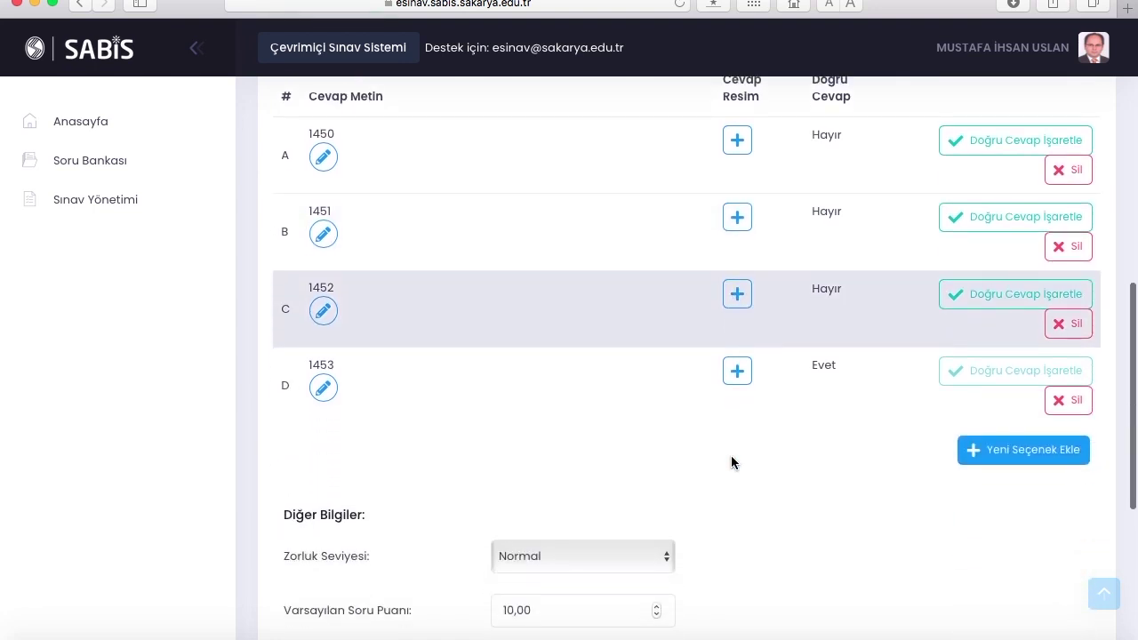
scroll(731, 461, down, 2)
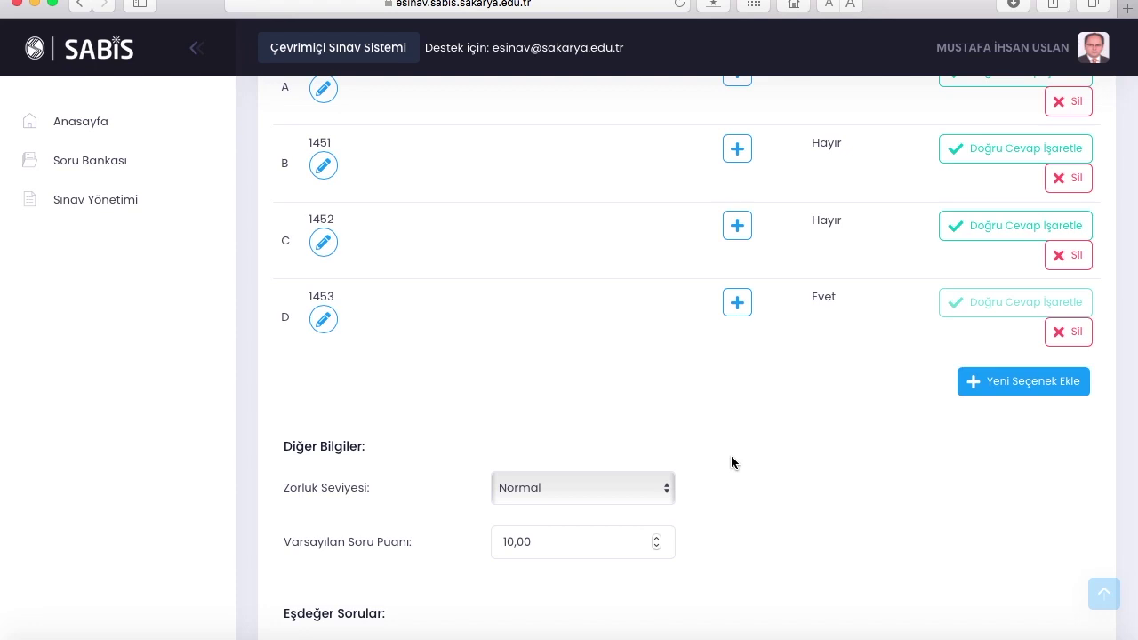
scroll(731, 461, down, 5)
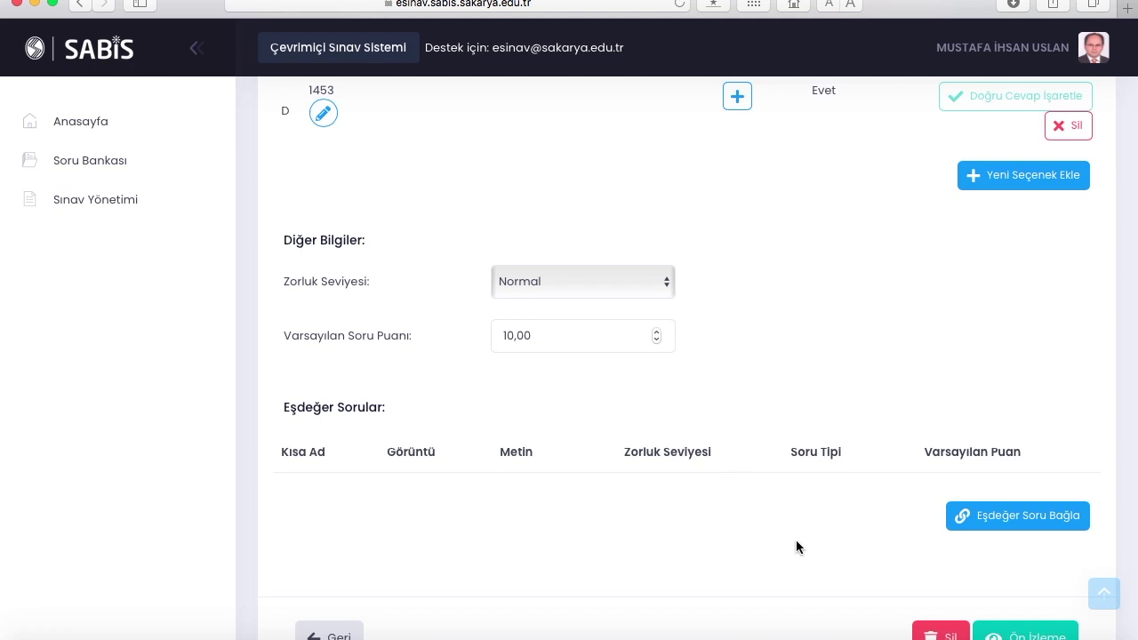
click(1016, 516)
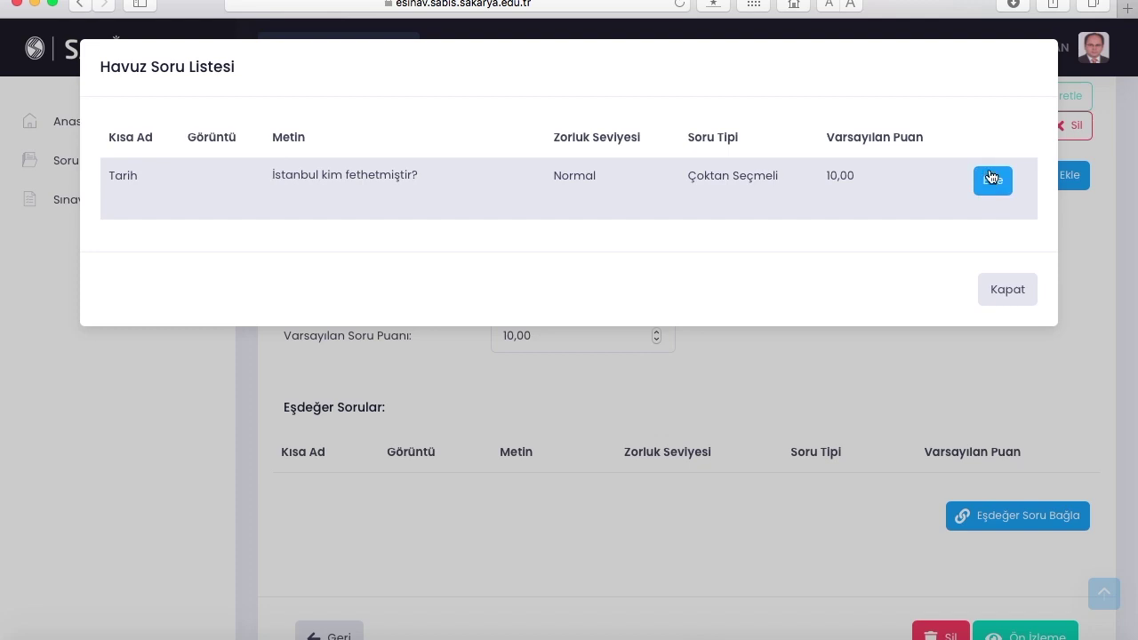
click(992, 177)
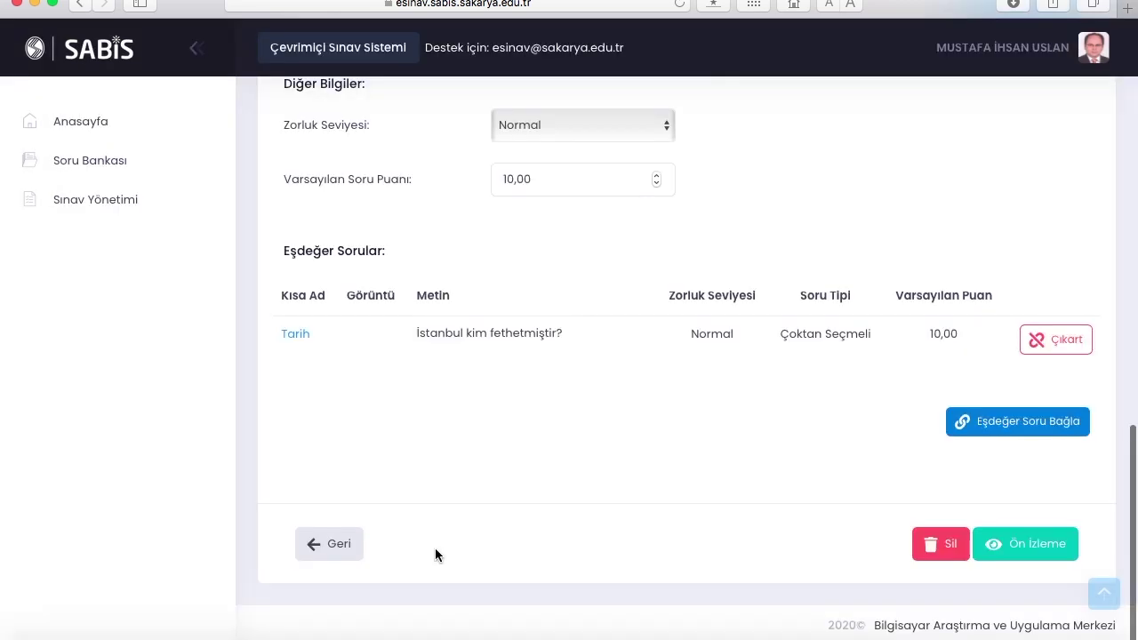
click(352, 544)
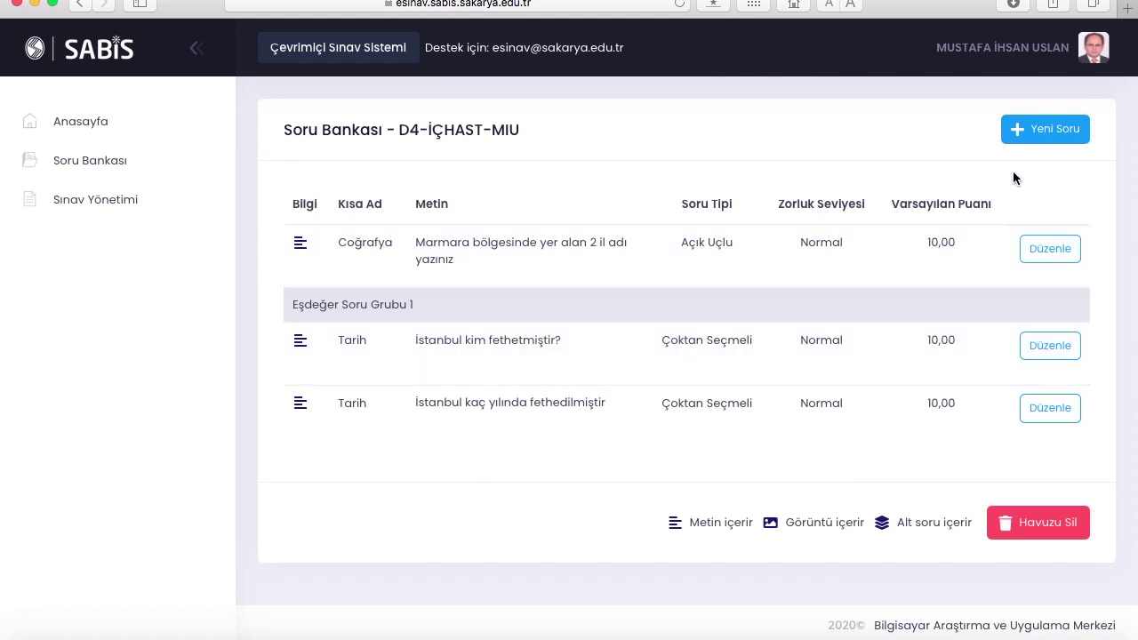
- Create an open-ended question with the short name Coğrafya and save the text "Marmara bölgesinde bulunan boğazların adları nedir?"
click(1052, 127)
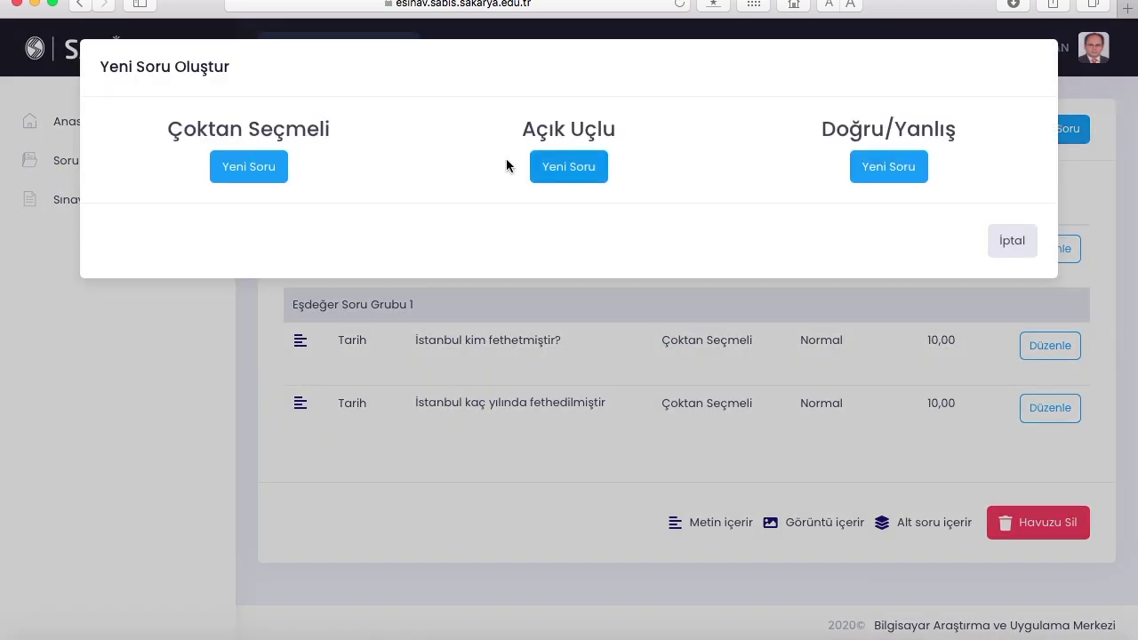
click(579, 179)
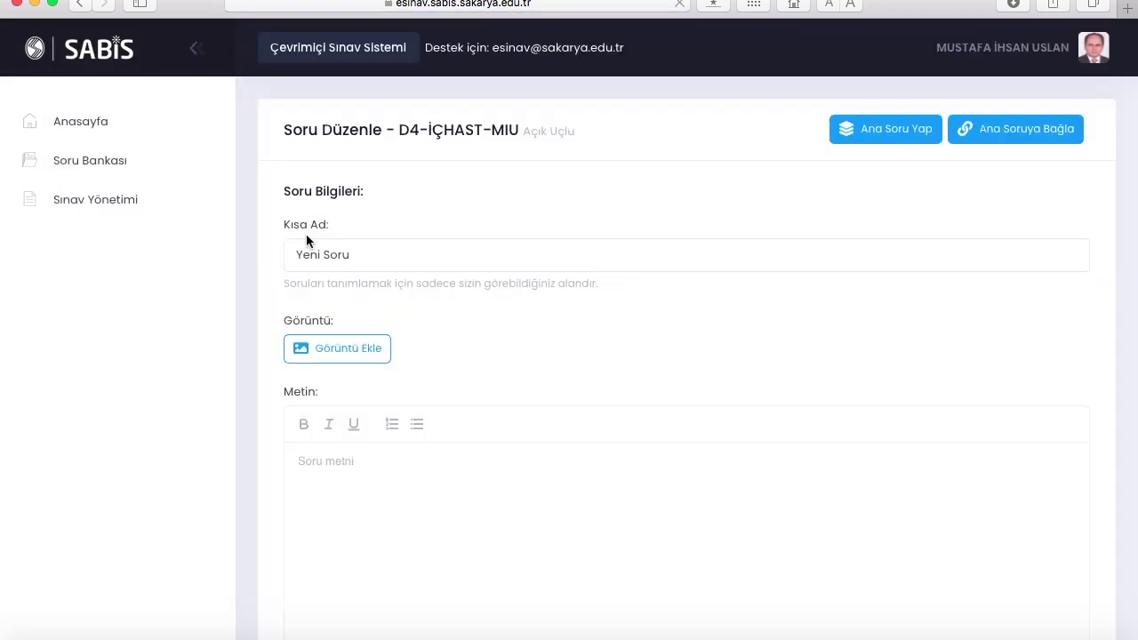
double_click(305, 255)
text(Coğrafya)
click(332, 462)
text(Marmara bölgesinde bulunan boğazların adları nedir?)
scroll(497, 523, down, 3)
click(351, 530)
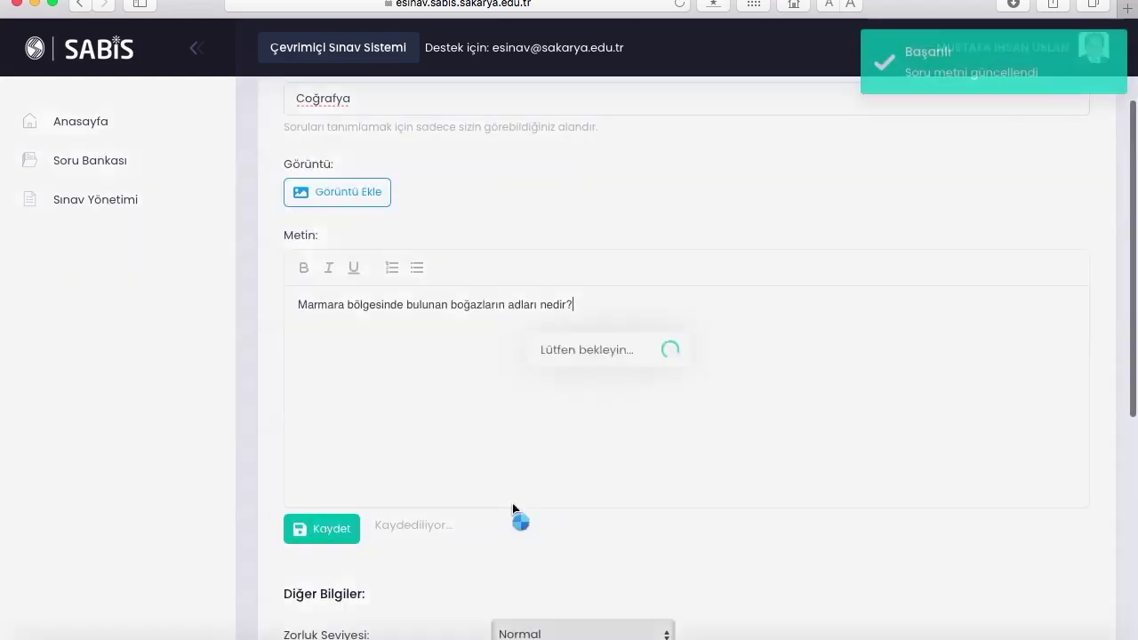
- Set the open-ended question's default score to 40 and save it
scroll(569, 467, down, 4)
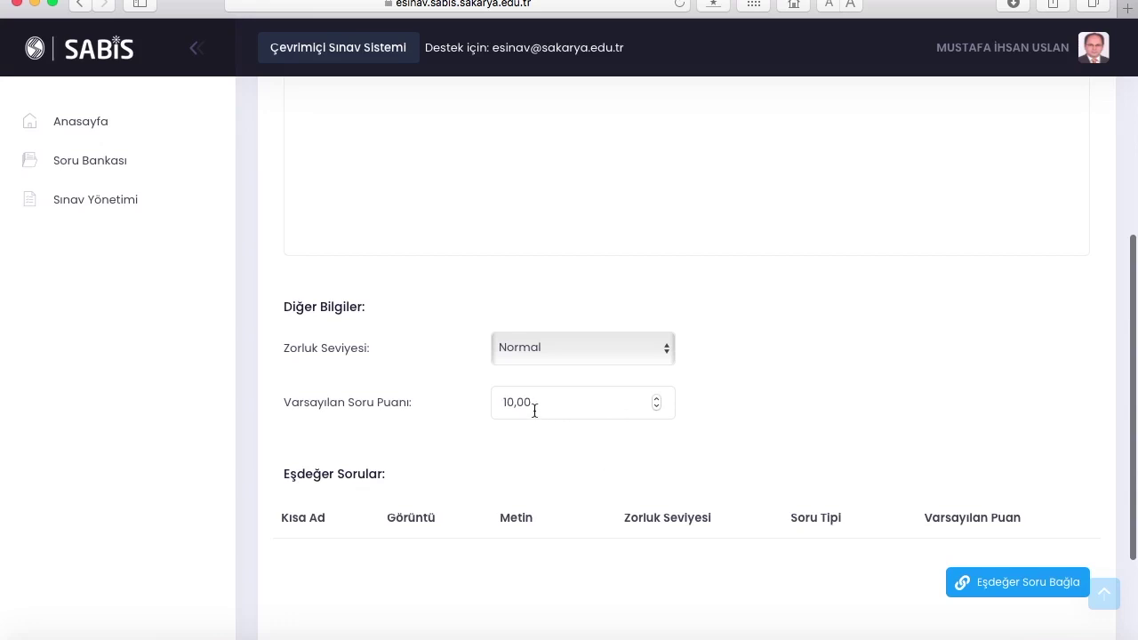
double_click(507, 404)
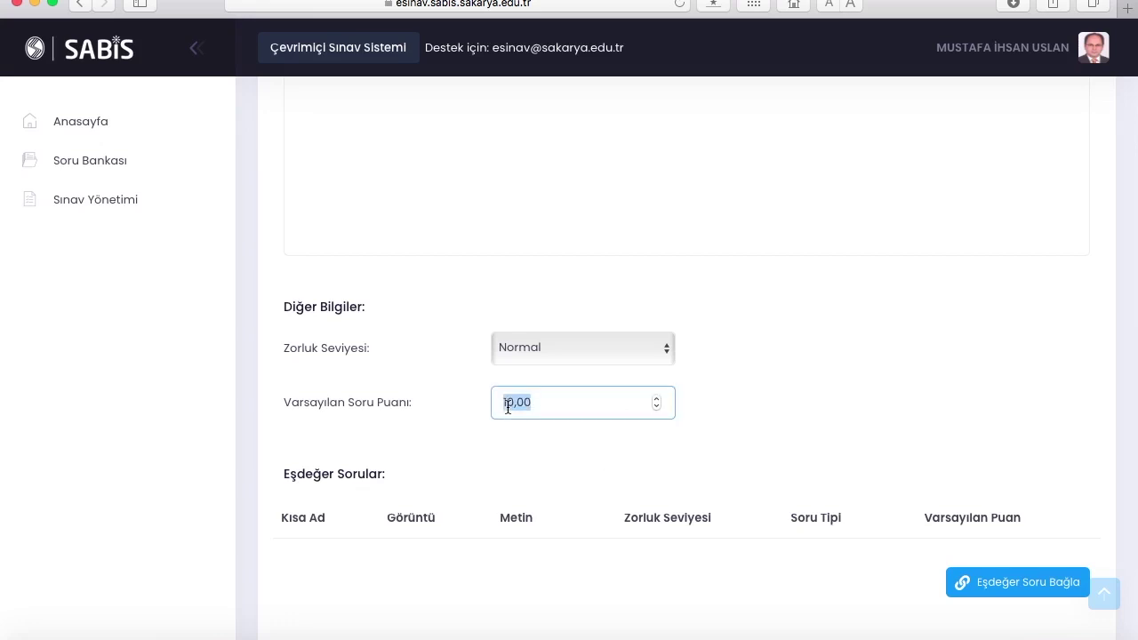
text(40)
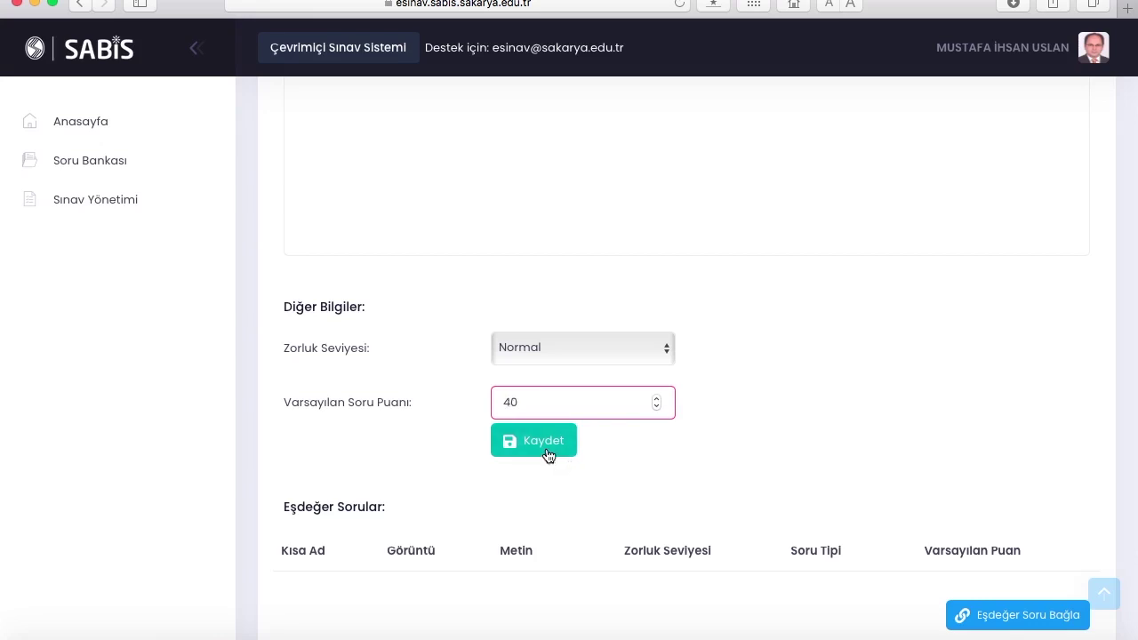
click(548, 452)
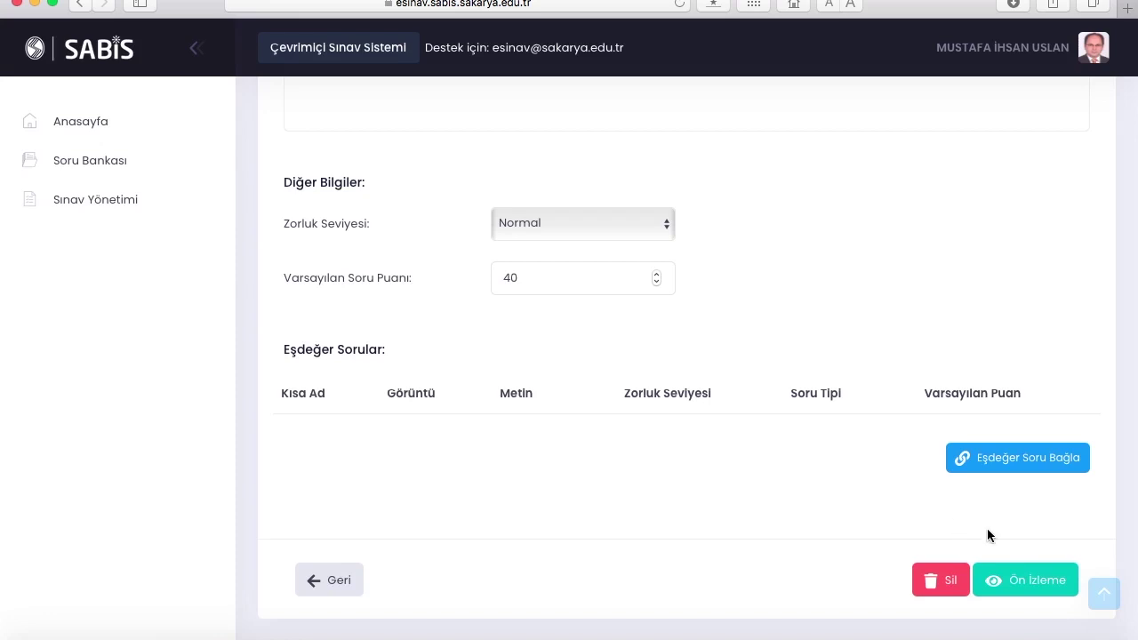
- Link the pool question "Marmara bölgesinde yer alan 2 il adı yazınız" as an equivalent question
click(1038, 472)
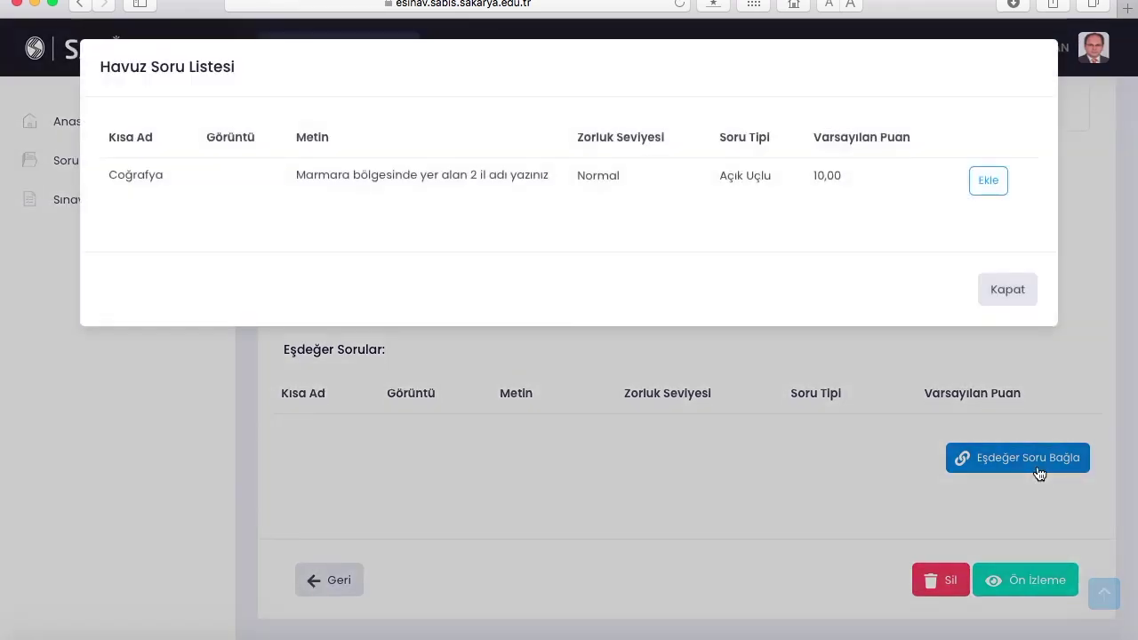
click(988, 181)
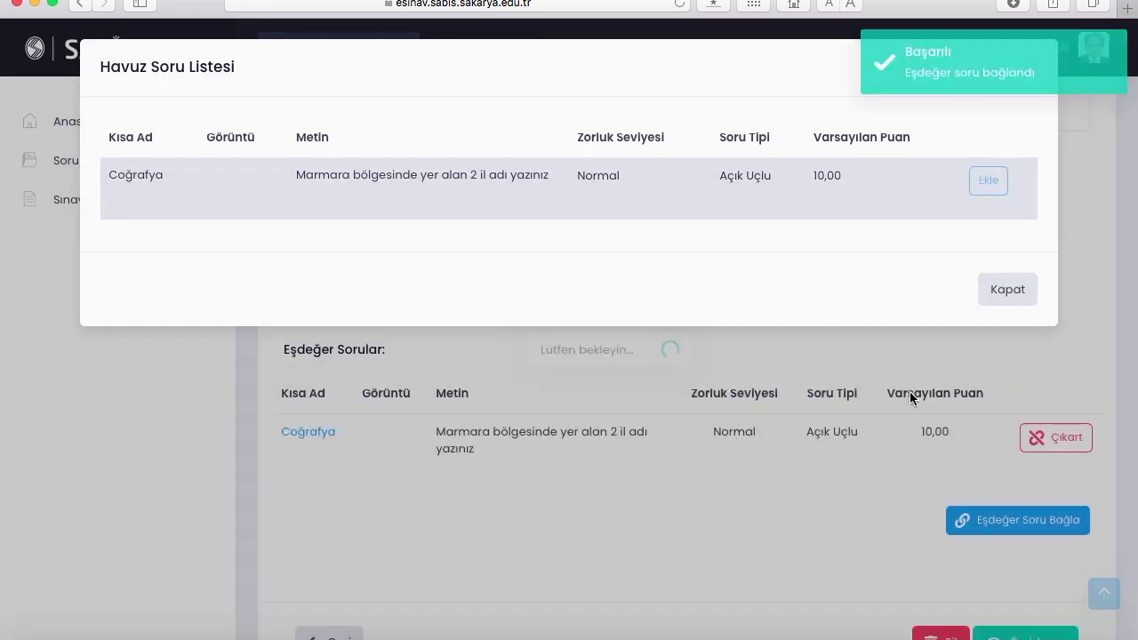
click(787, 595)
scroll(1036, 558, down, 2)
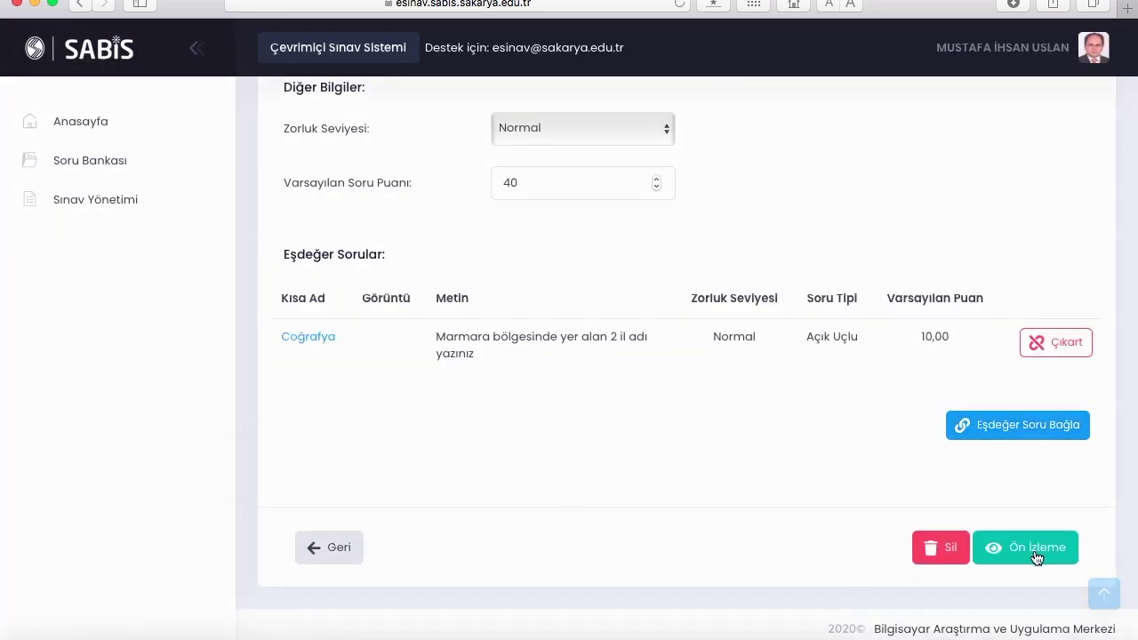
- Preview the open-ended question, close the preview and return to the pool's question list
click(1037, 557)
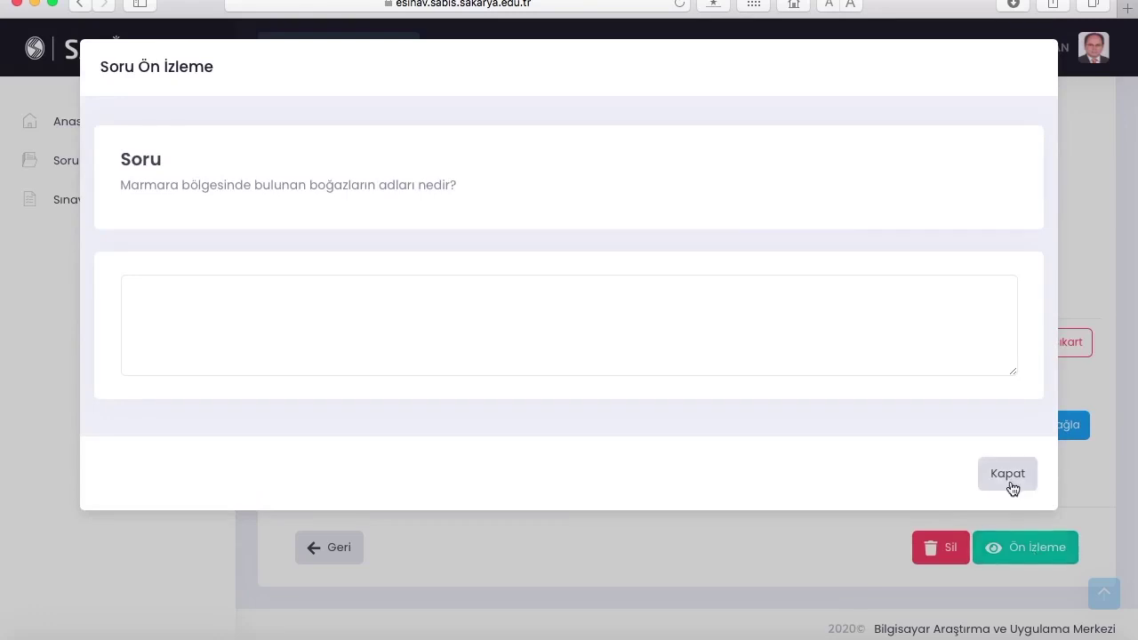
click(1009, 481)
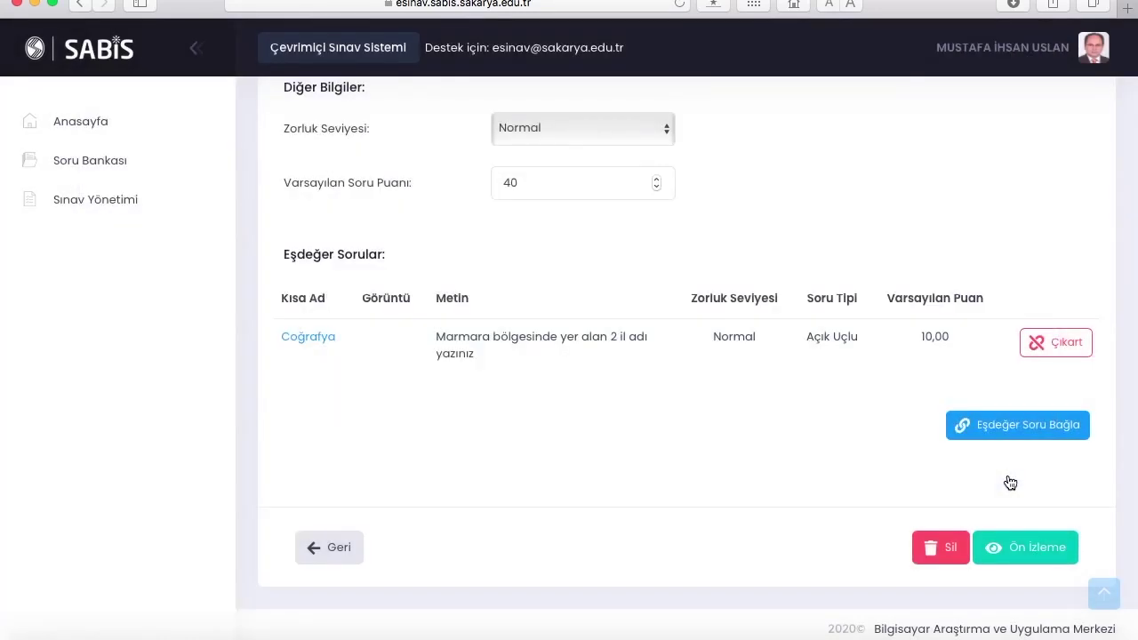
click(338, 549)
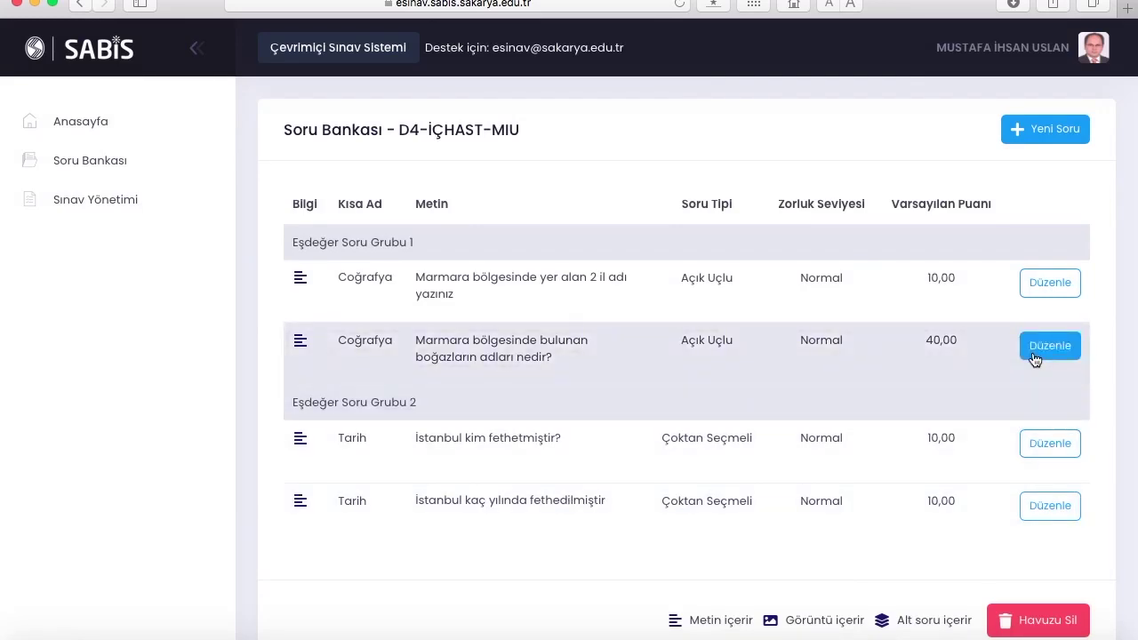
- Open the question "Marmara bölgesinde yer alan 2 il adı yazınız" for editing, and leave it unchanged for the home page
click(1038, 293)
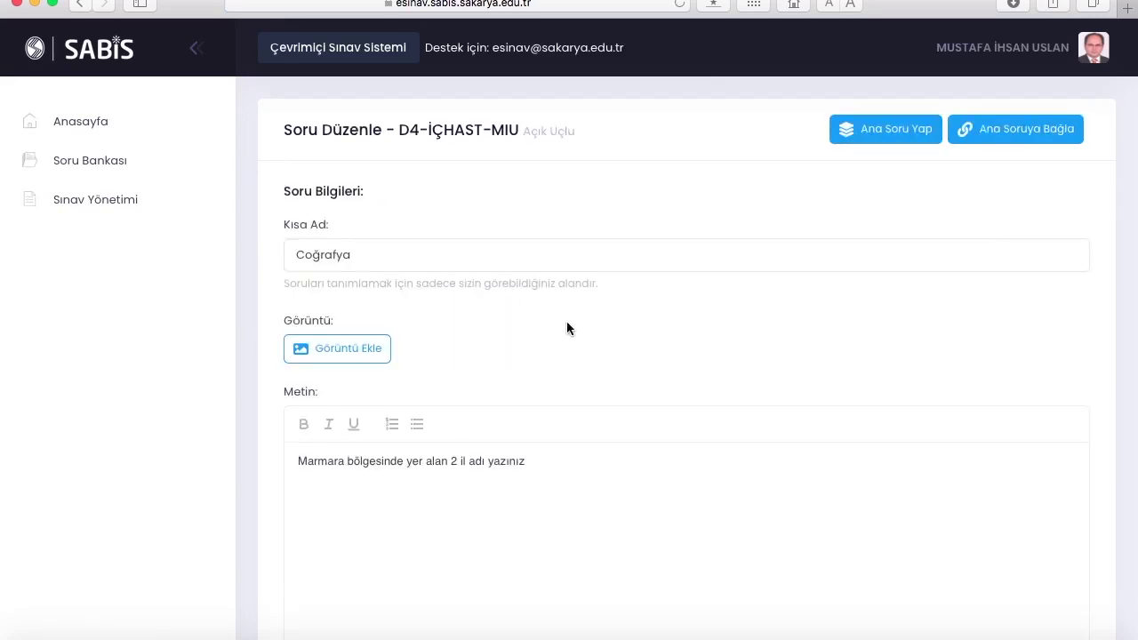
click(75, 130)
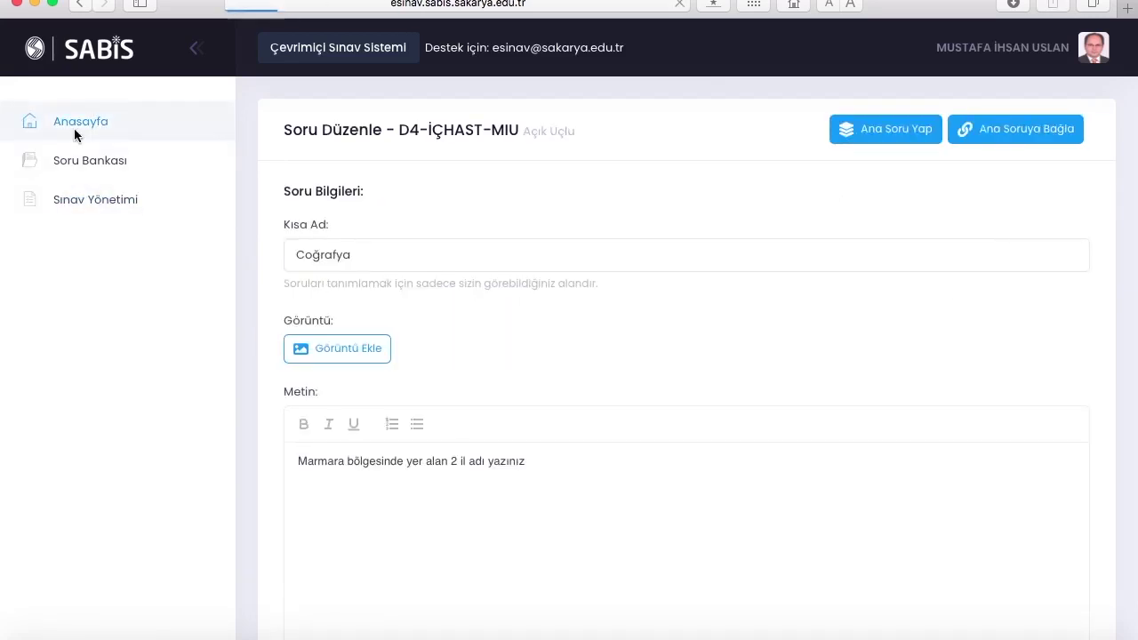